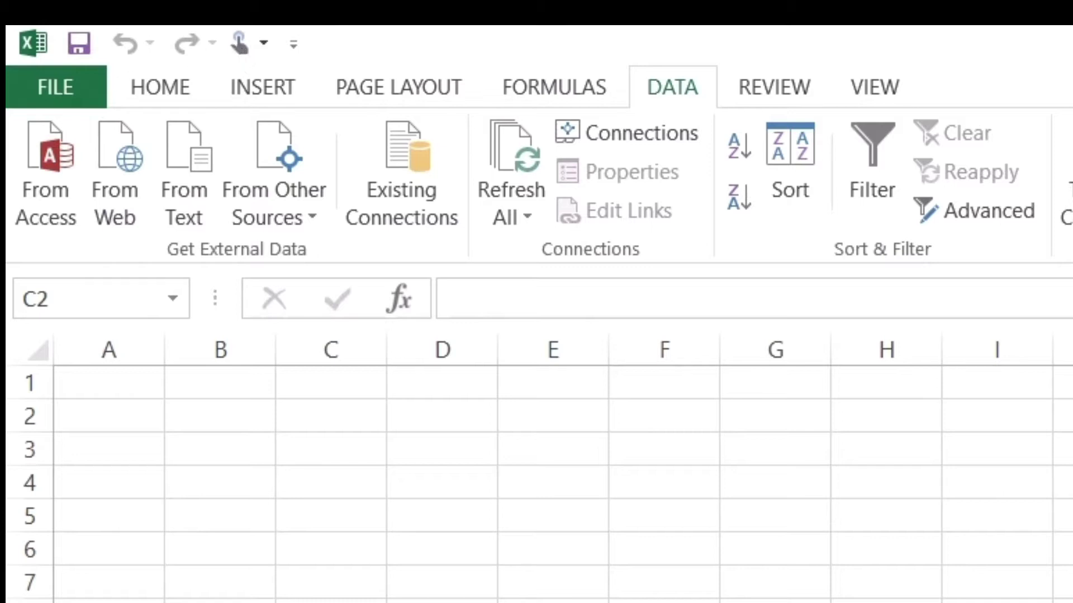
Check the window system menu, then switch the ribbon to touch spacing and back to mouse spacing.
{"action": "left_click", "coordinate": [36, 41]}
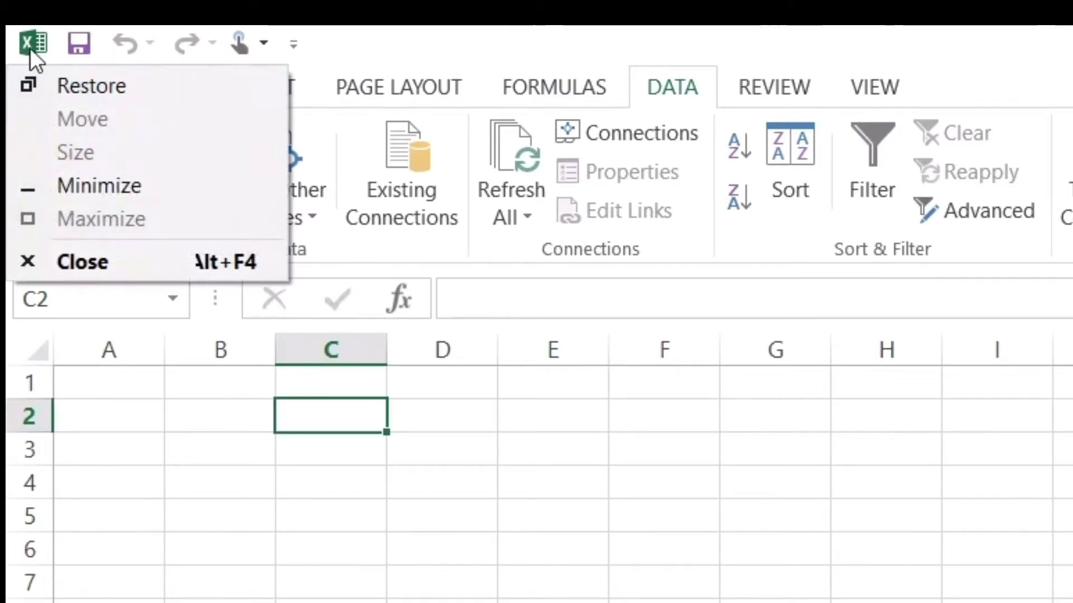
{"action": "left_click", "coordinate": [352, 45]}
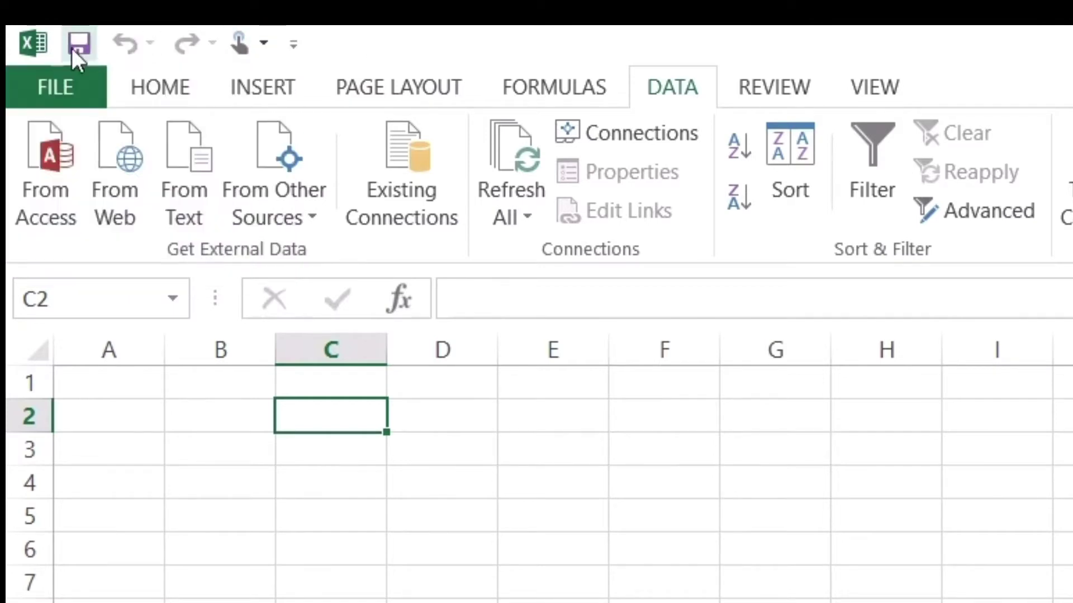
{"action": "left_click", "coordinate": [236, 44]}
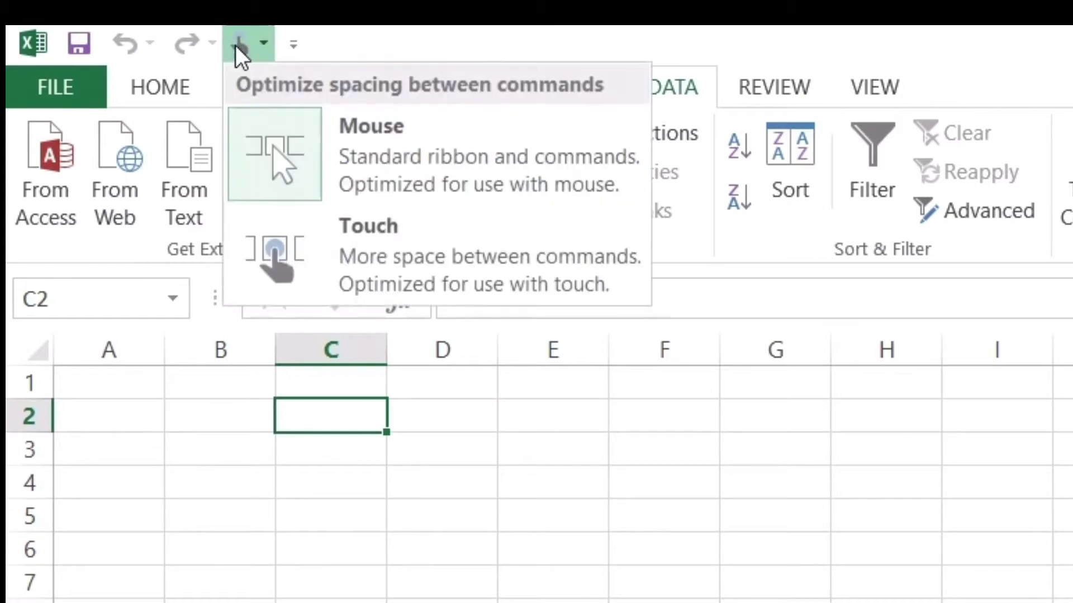
{"action": "left_click", "coordinate": [380, 261]}
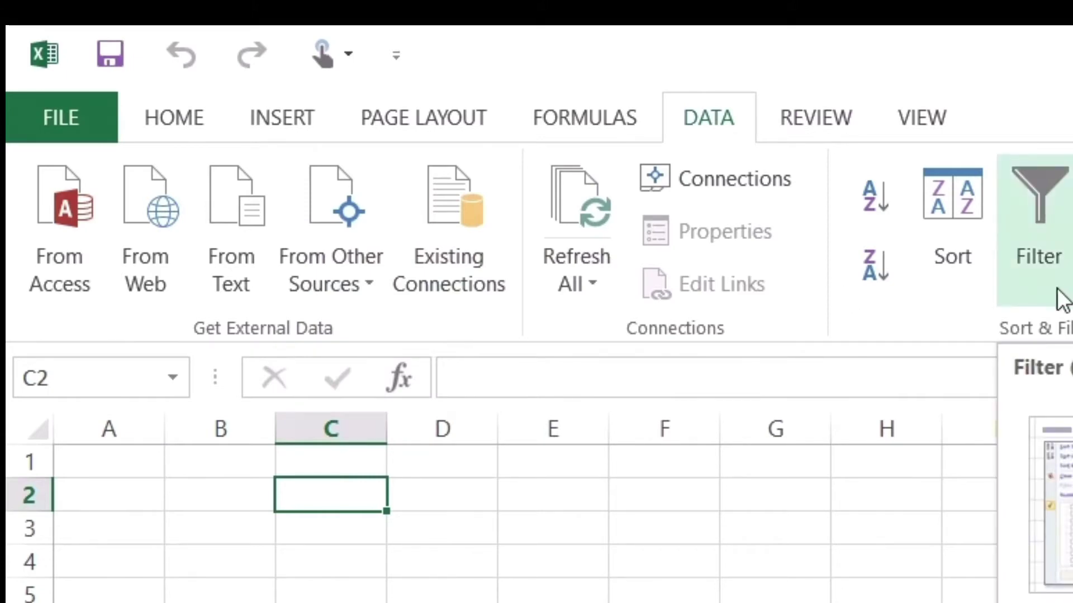
{"action": "left_click", "coordinate": [319, 63]}
{"action": "left_click", "coordinate": [449, 176]}
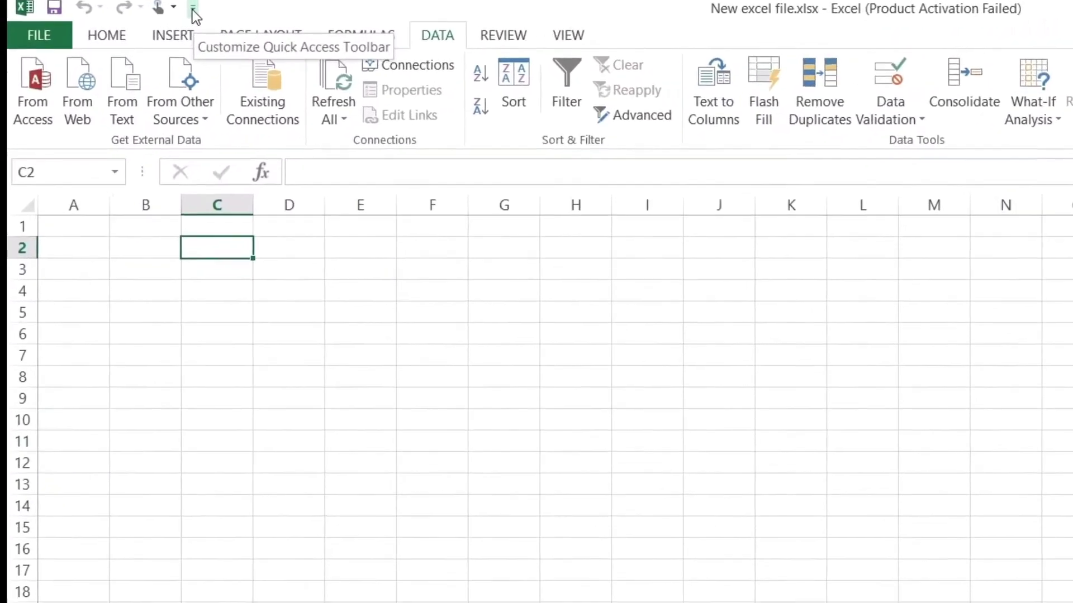
Add New to the Quick Access Toolbar and use it to create blank workbook Book2.
{"action": "left_click", "coordinate": [294, 44]}
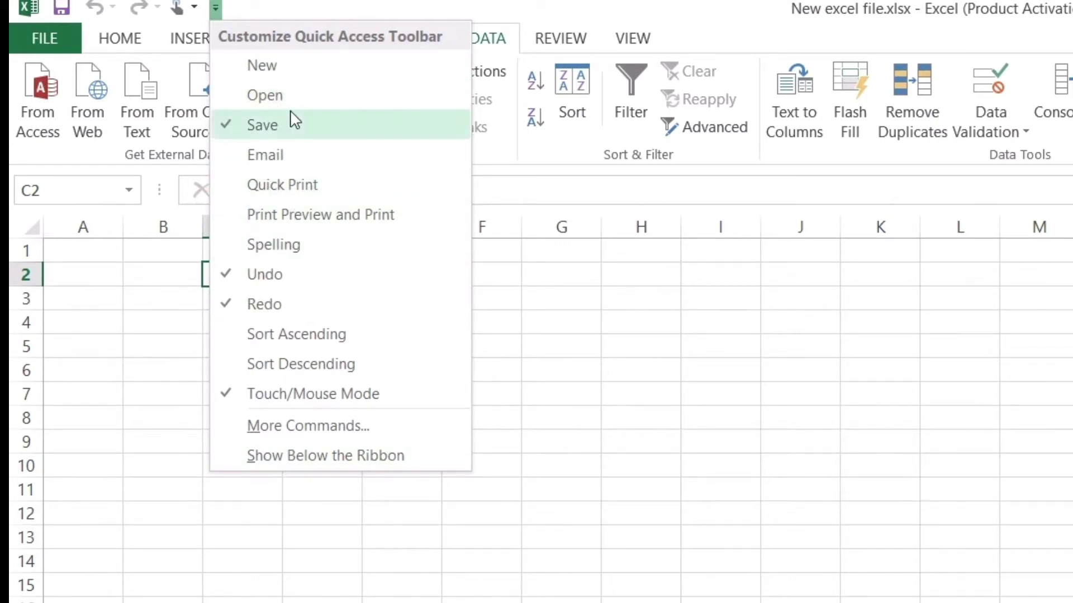
{"action": "left_click", "coordinate": [277, 76]}
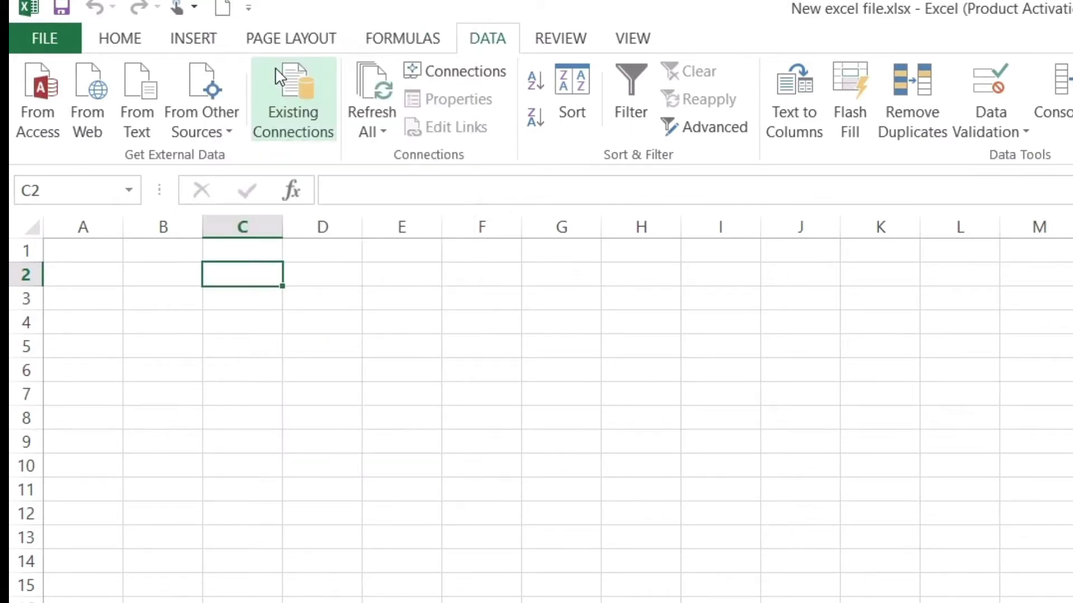
{"action": "left_click", "coordinate": [223, 9]}
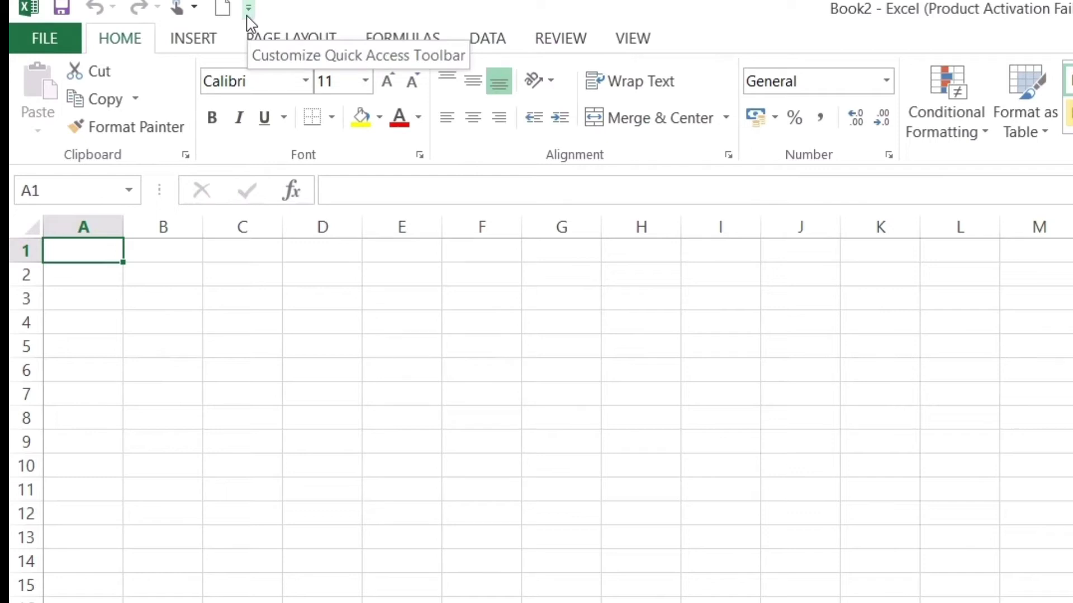
{"action": "left_click", "coordinate": [248, 9]}
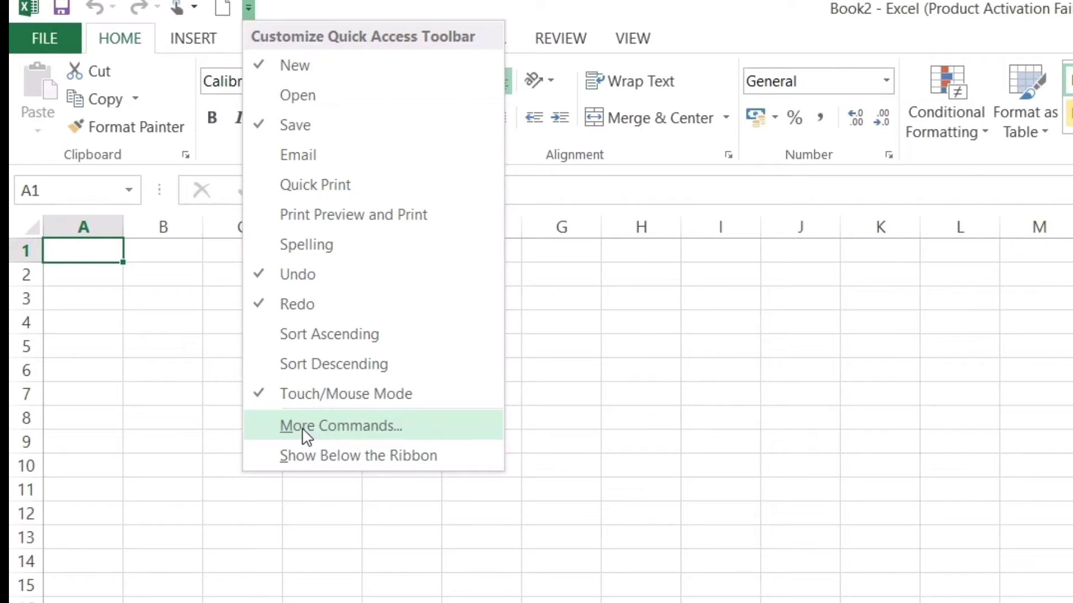
{"action": "left_click", "coordinate": [342, 428]}
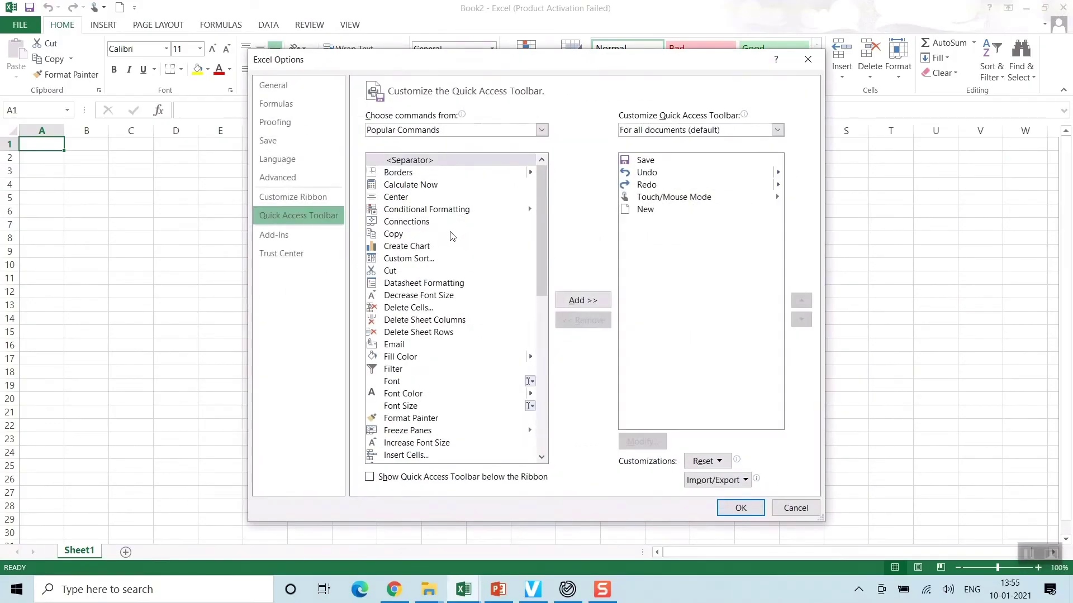
In Excel Options, add Shapes and Pictures from Popular Commands to the toolbar and confirm with OK.
{"action": "scroll", "coordinate": [450, 245], "scroll_direction": "down", "scroll_amount": 8}
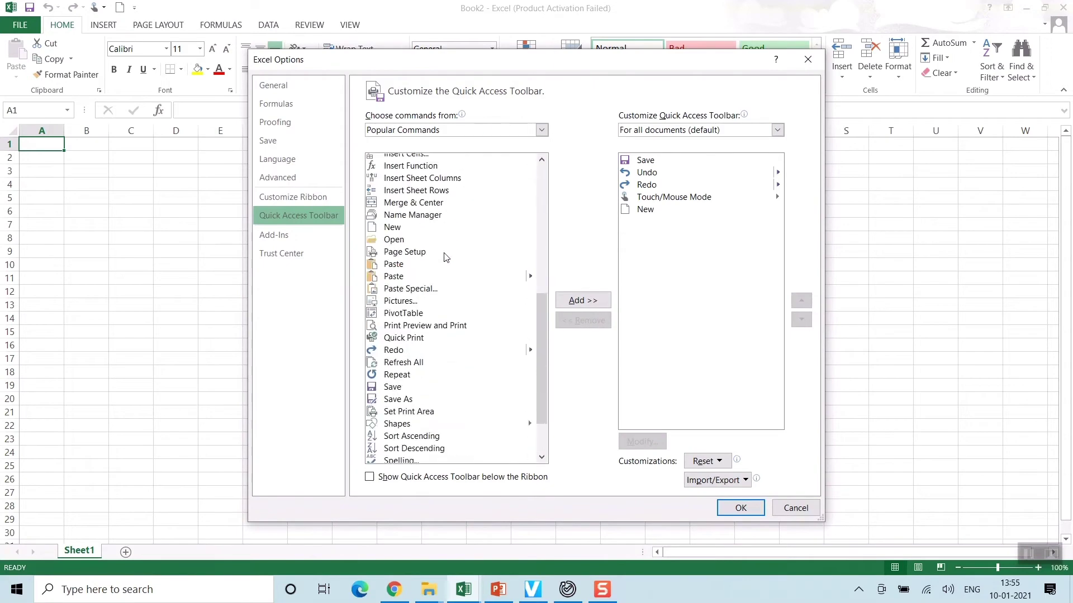
{"action": "scroll", "coordinate": [445, 256], "scroll_direction": "down", "scroll_amount": 2}
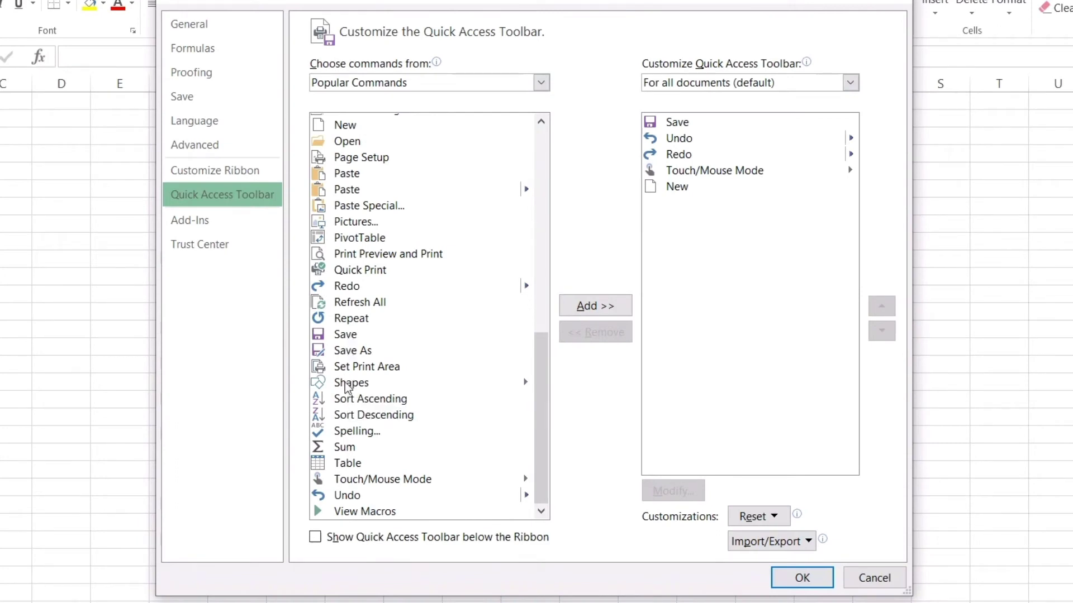
{"action": "left_click", "coordinate": [347, 383]}
{"action": "left_click", "coordinate": [598, 308]}
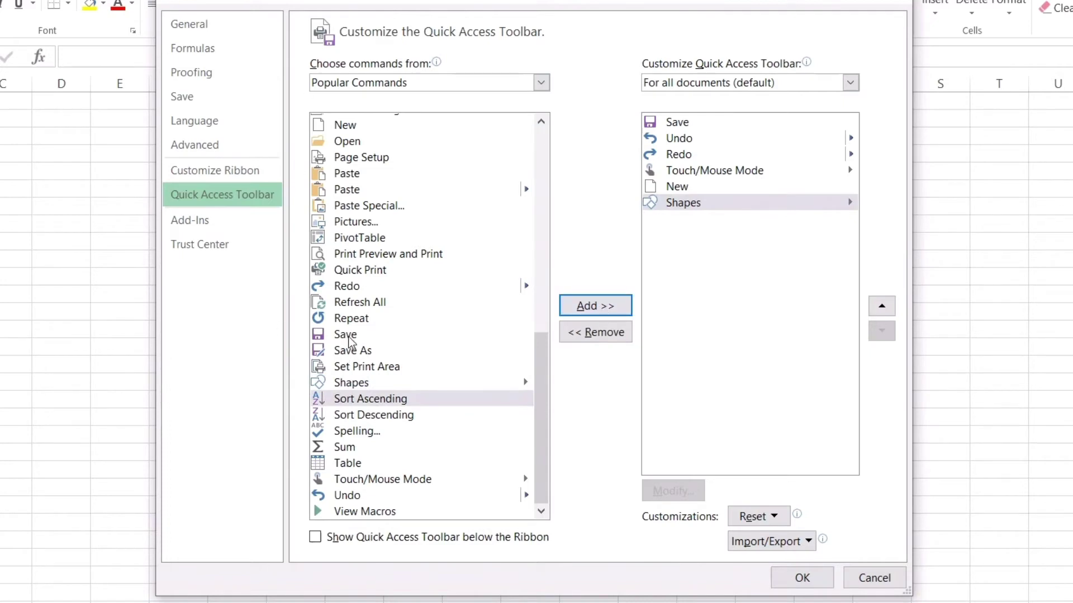
{"action": "left_click", "coordinate": [348, 223]}
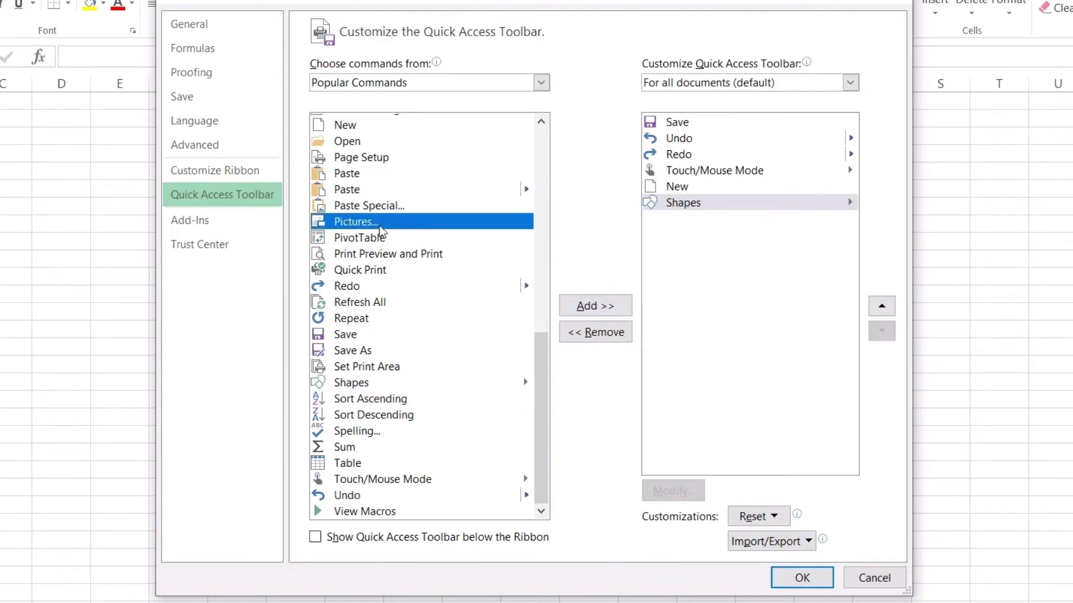
{"action": "left_click", "coordinate": [596, 307]}
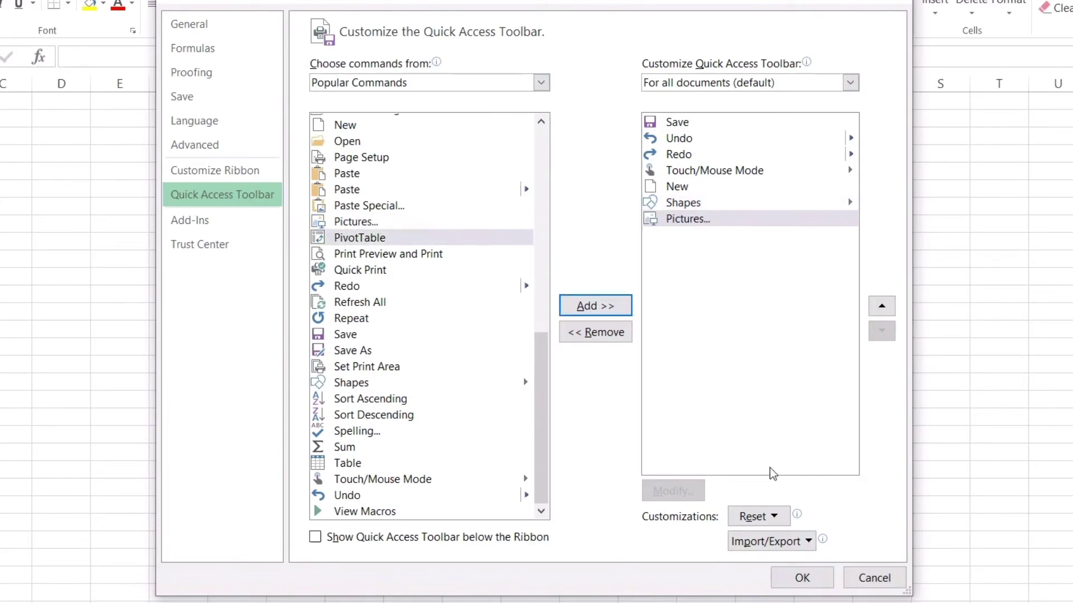
{"action": "left_click", "coordinate": [800, 579]}
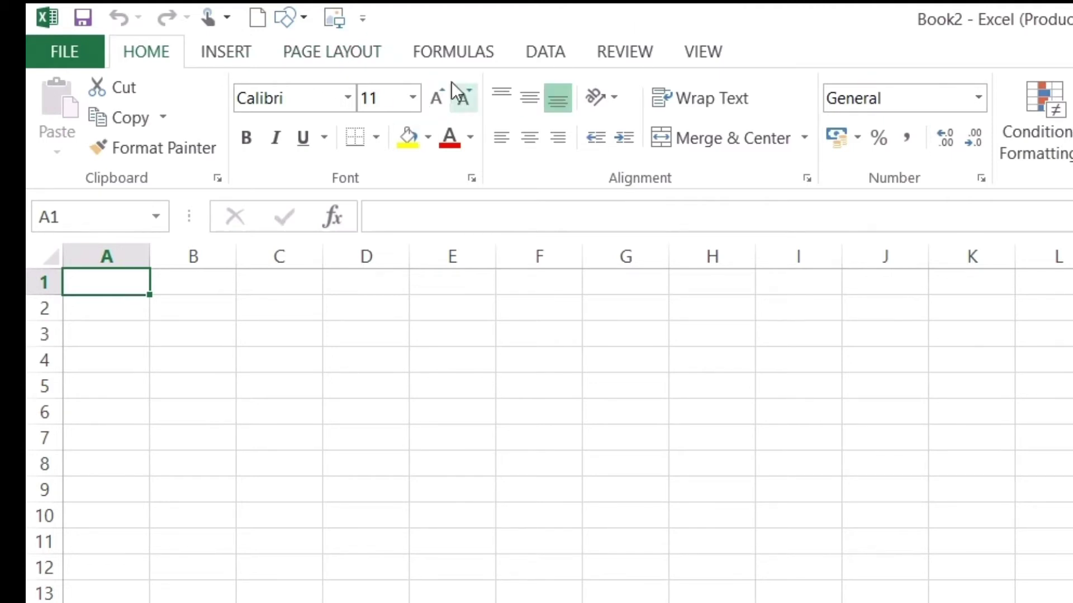
From the Data tab's right-click menus, add Filter and Sort to the Quick Access Toolbar.
{"action": "left_click", "coordinate": [547, 52]}
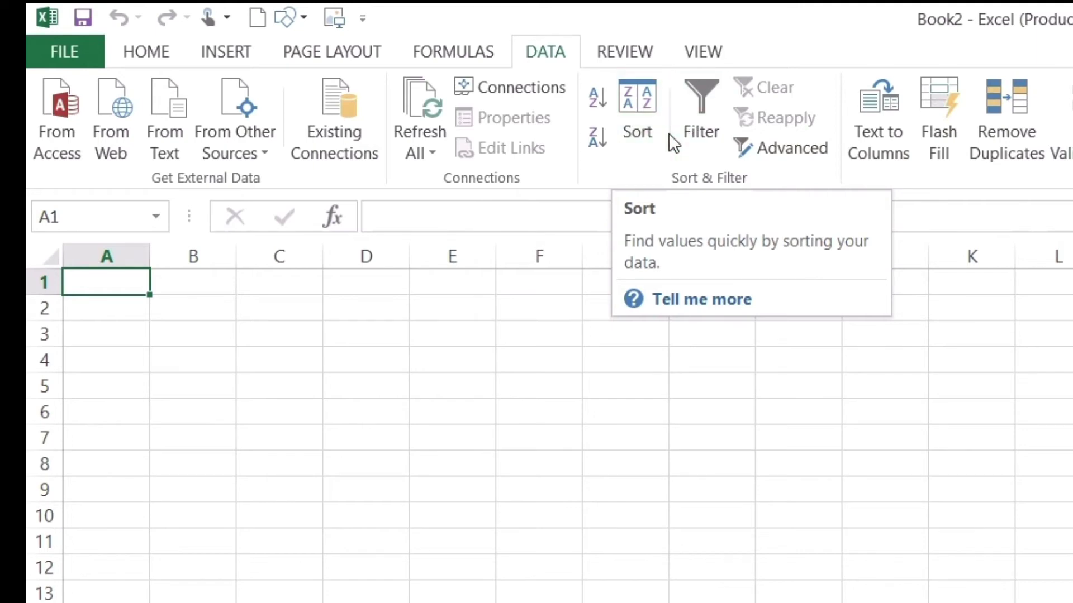
{"action": "right_click", "coordinate": [699, 115]}
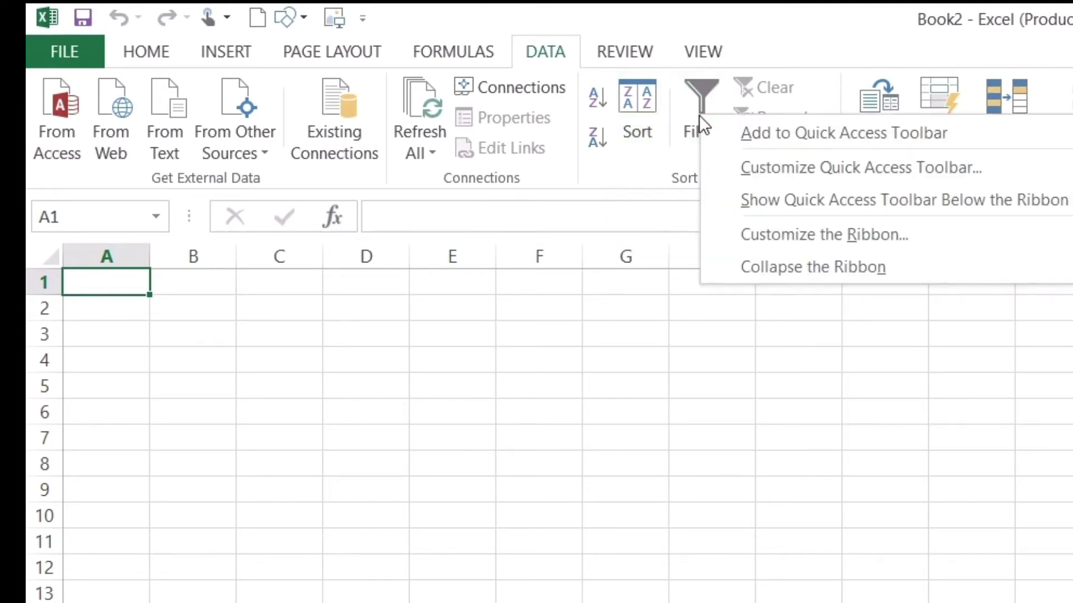
{"action": "left_click", "coordinate": [787, 139]}
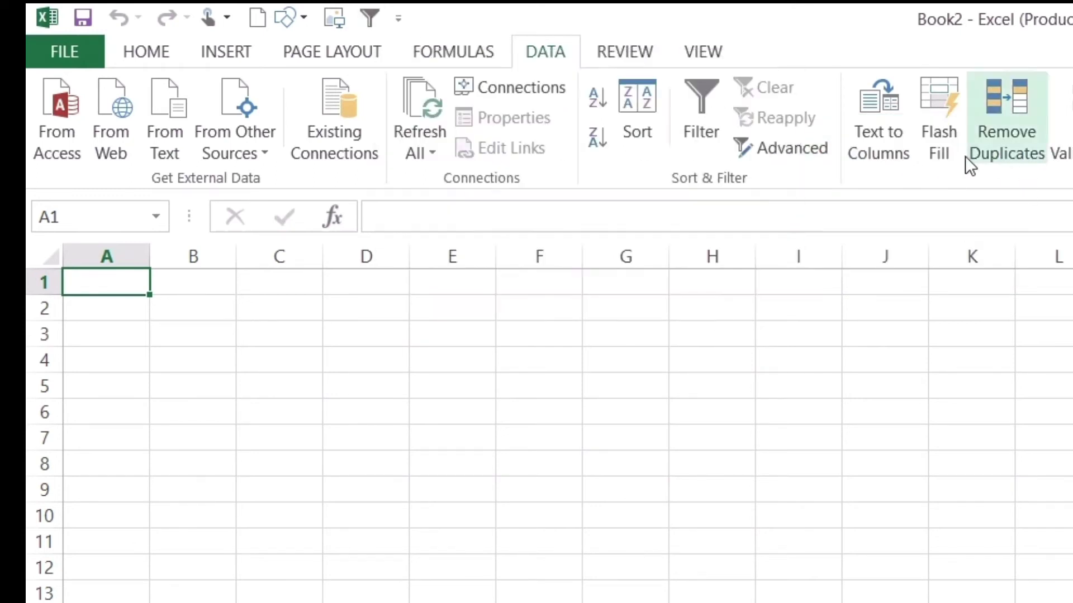
{"action": "right_click", "coordinate": [641, 107]}
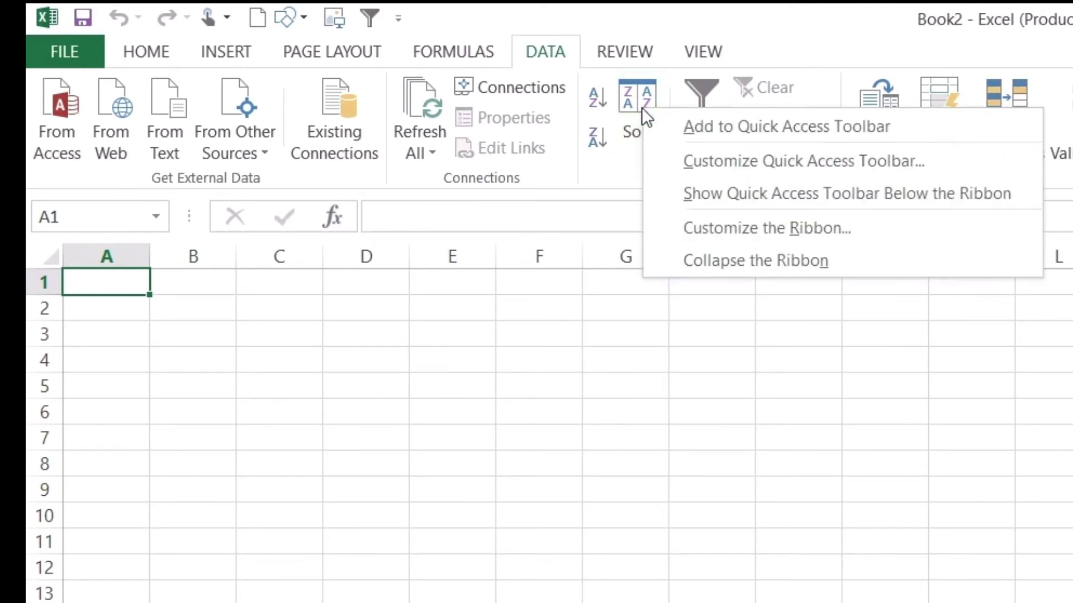
{"action": "left_click", "coordinate": [758, 126]}
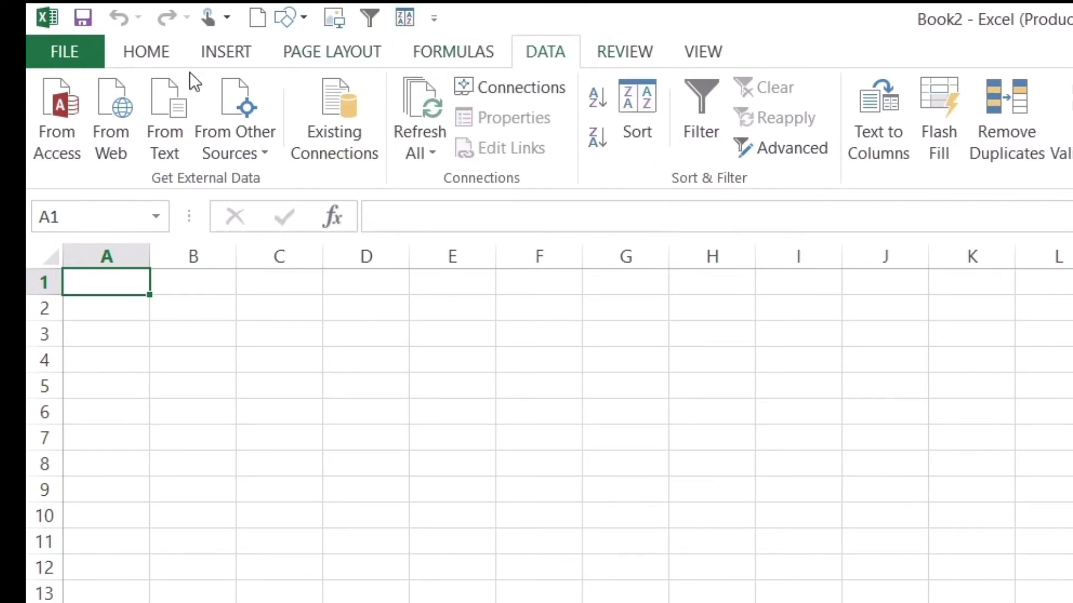
From the Home tab's right-click menus, add Wrap Text and Merge & Center to the toolbar.
{"action": "left_click", "coordinate": [140, 54]}
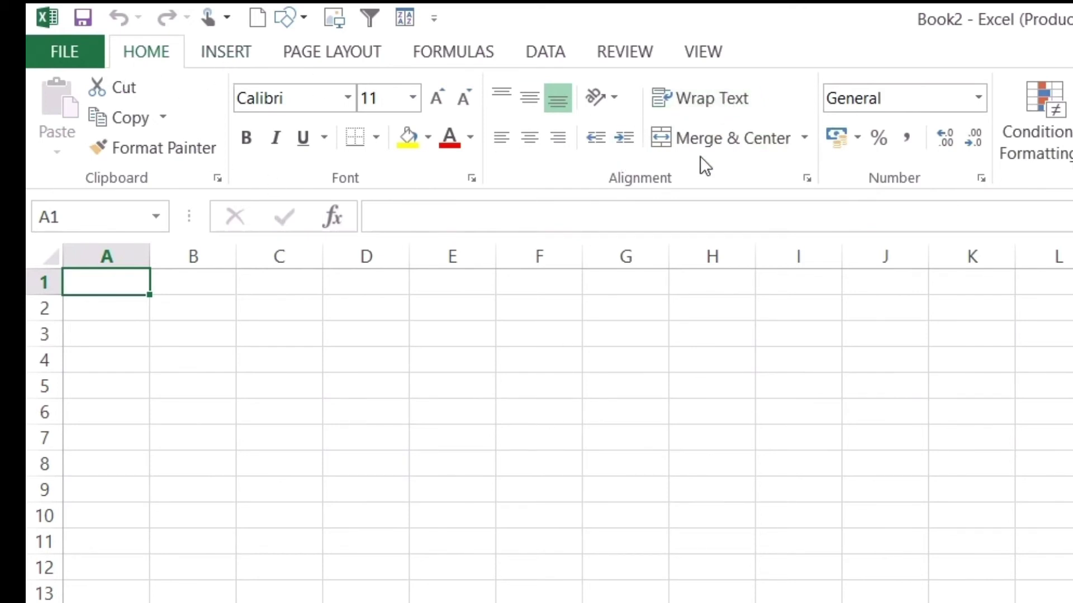
{"action": "right_click", "coordinate": [697, 97]}
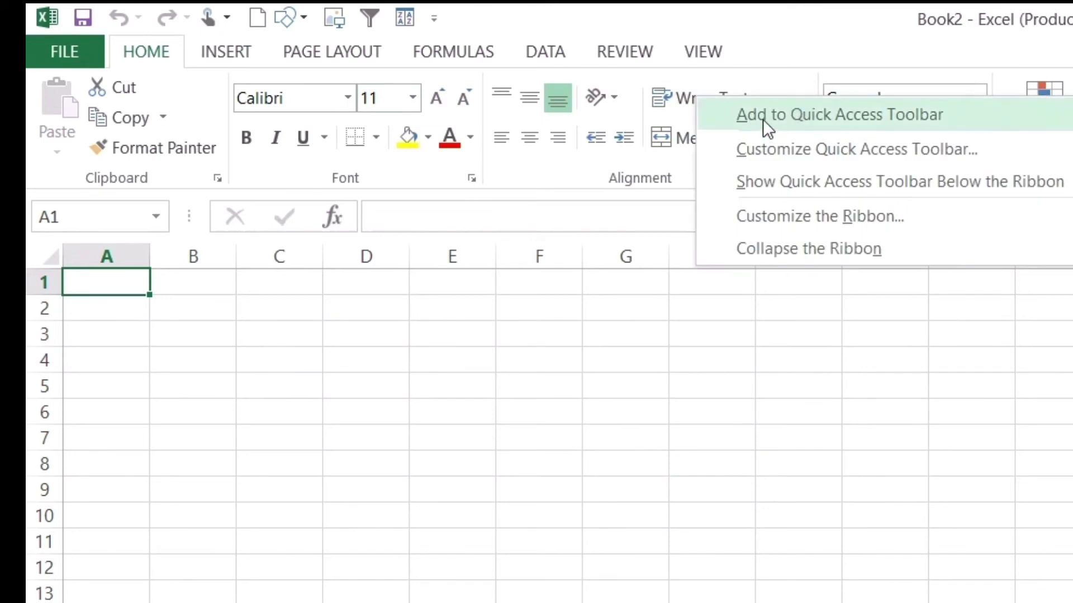
{"action": "left_click", "coordinate": [761, 114]}
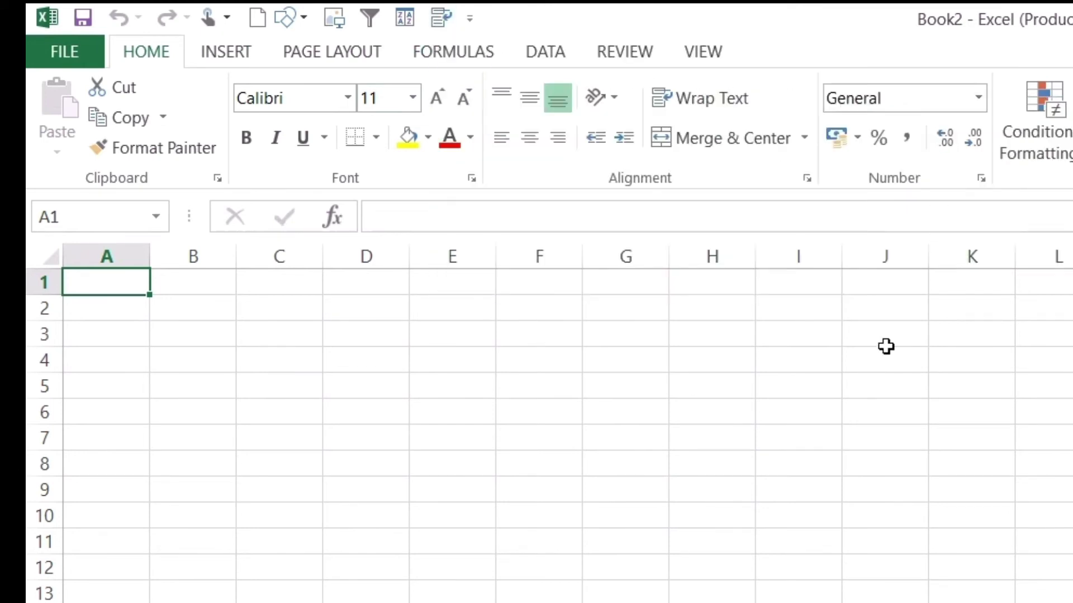
{"action": "right_click", "coordinate": [712, 144]}
{"action": "left_click", "coordinate": [815, 159]}
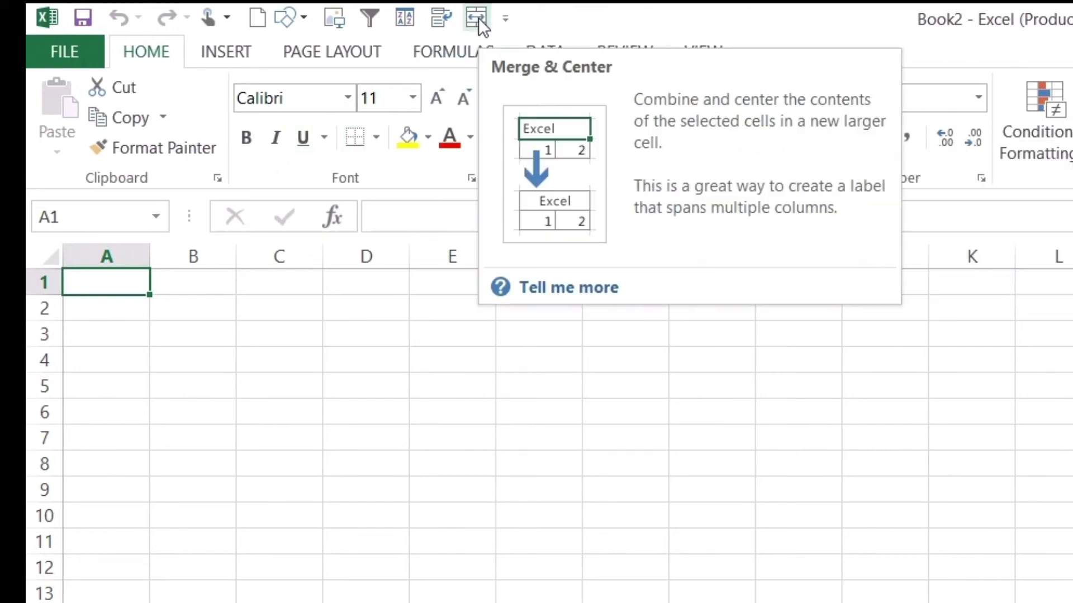
Take the Wrap Text and Shapes icons off the Quick Access Toolbar, leaving six added commands.
{"action": "right_click", "coordinate": [443, 18]}
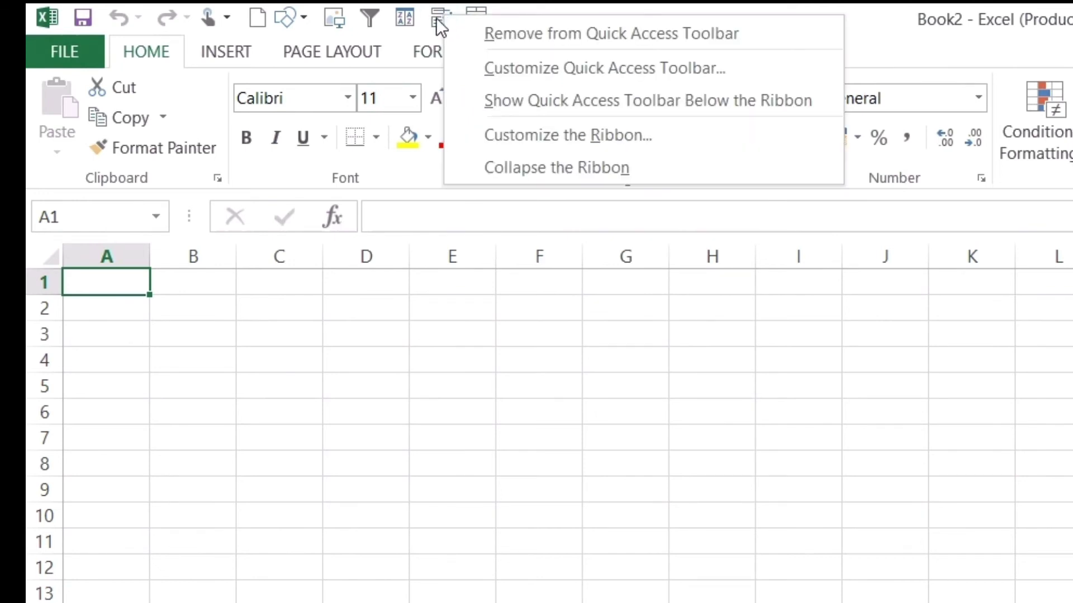
{"action": "left_click", "coordinate": [517, 33]}
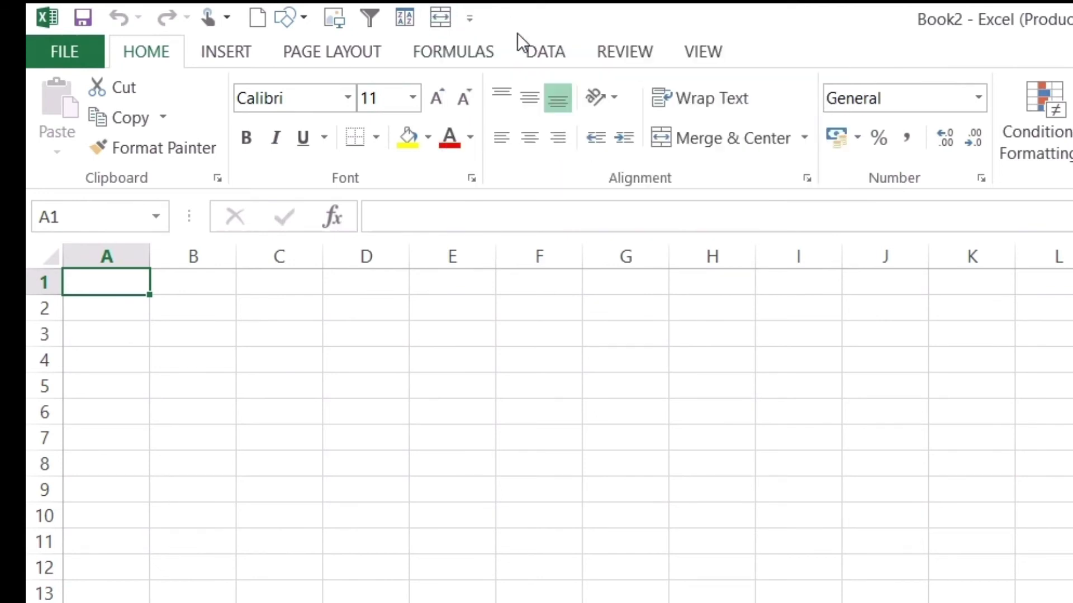
{"action": "right_click", "coordinate": [289, 19]}
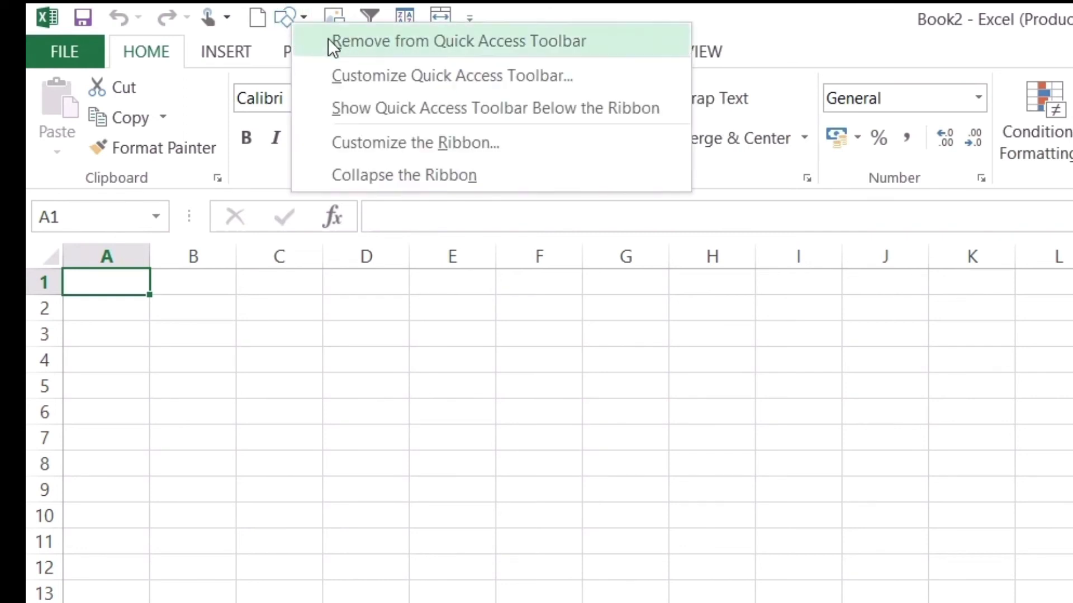
{"action": "left_click", "coordinate": [415, 40]}
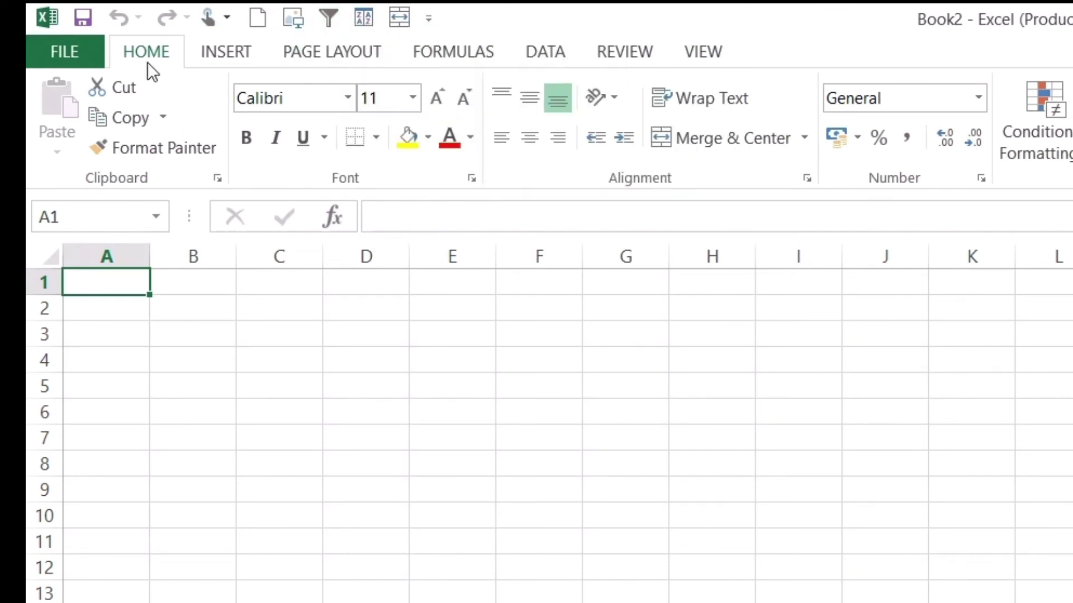